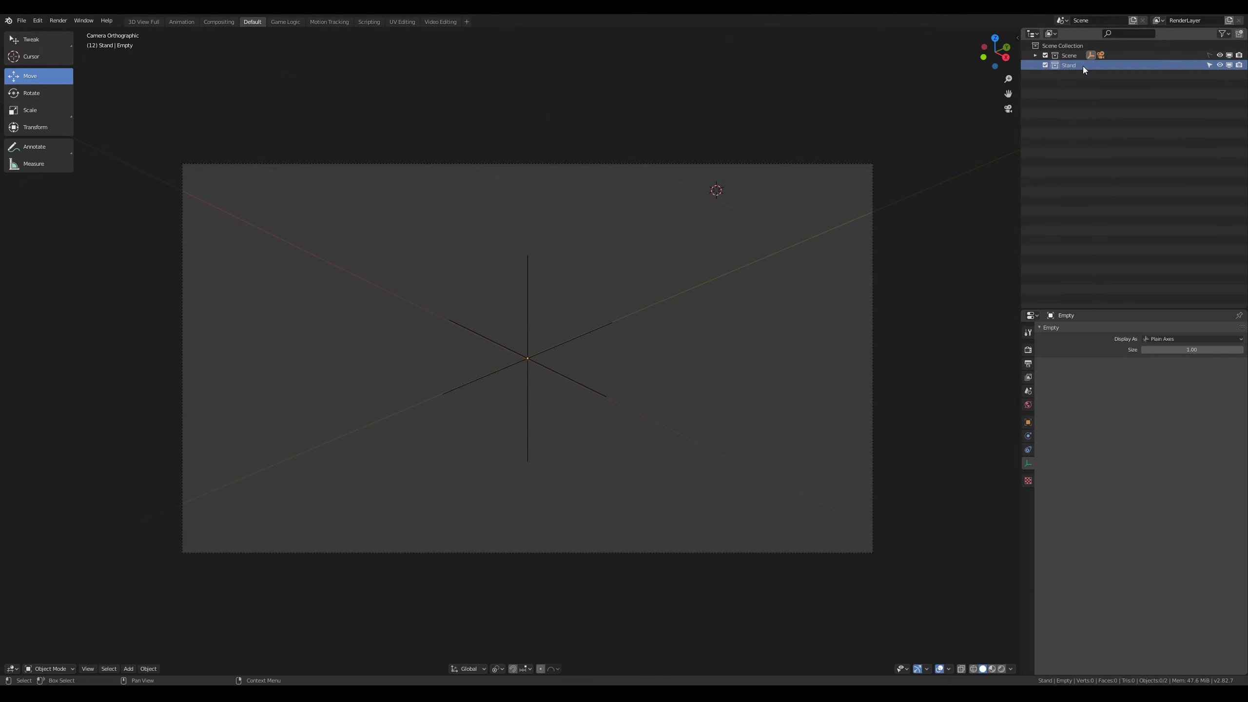
Add a plane at the origin and scale it up as the column's starting shape.
key(shift+a)
key(s)
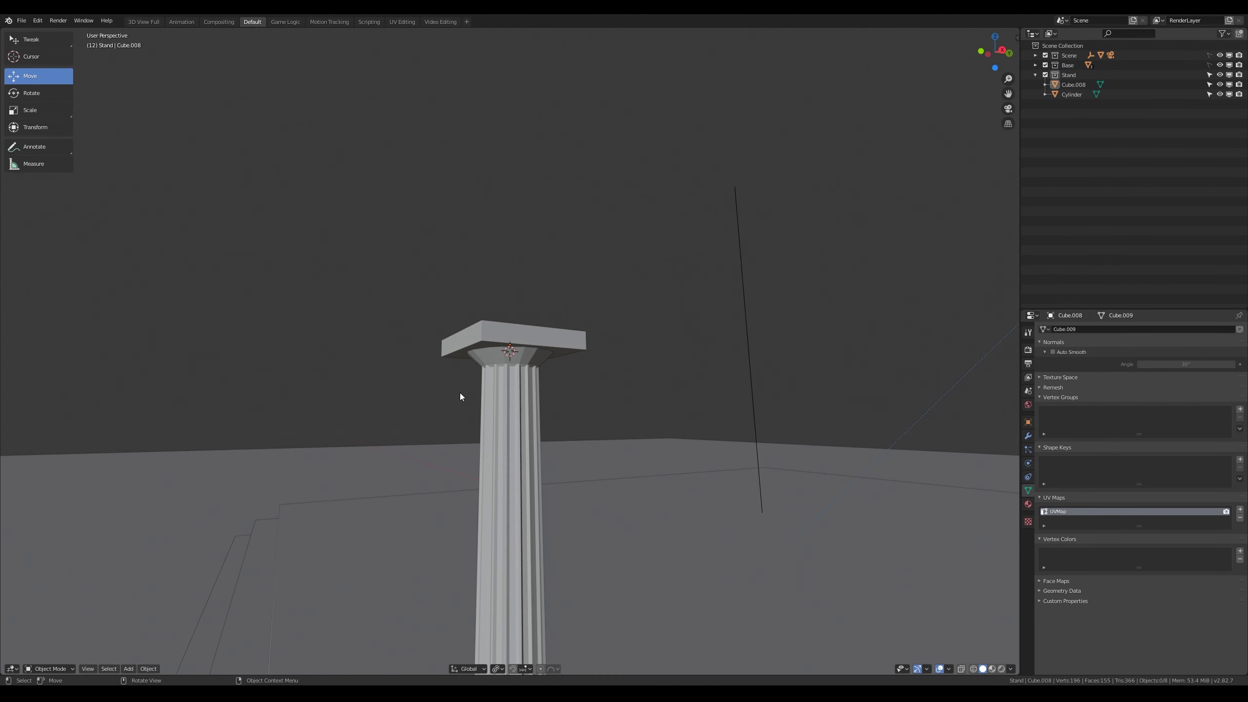
Dismiss the link options and deselect everything in the scene.
click(558, 353)
key(alt+a)
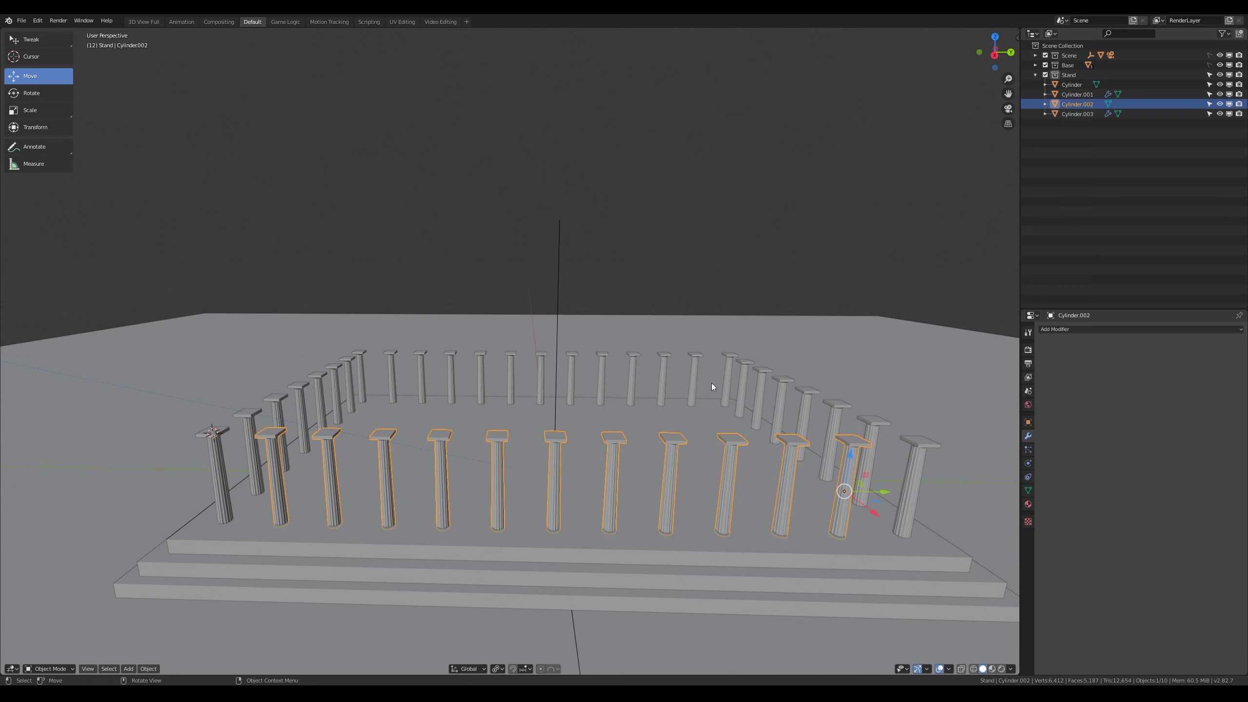
In Right Ortho Edit Mode, loop-cut the column and box-select its upper faces.
key(Tab)
key(KP_3)
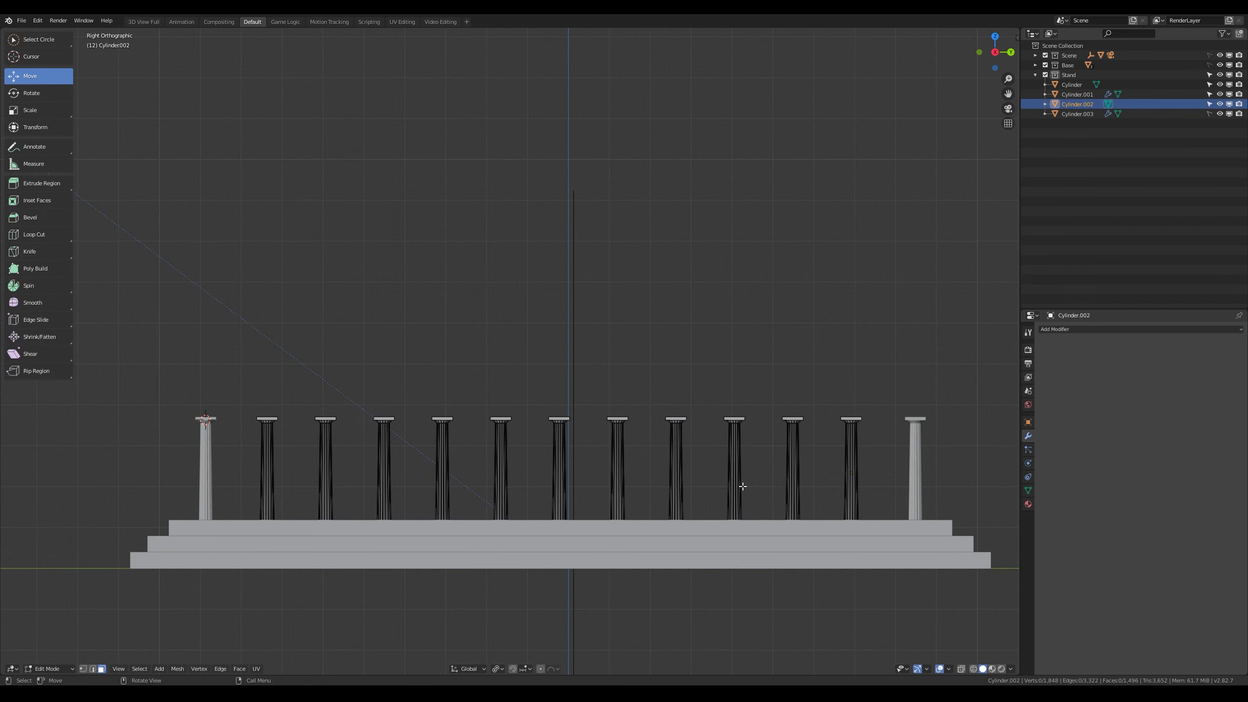
key(ctrl+r)
key(a)
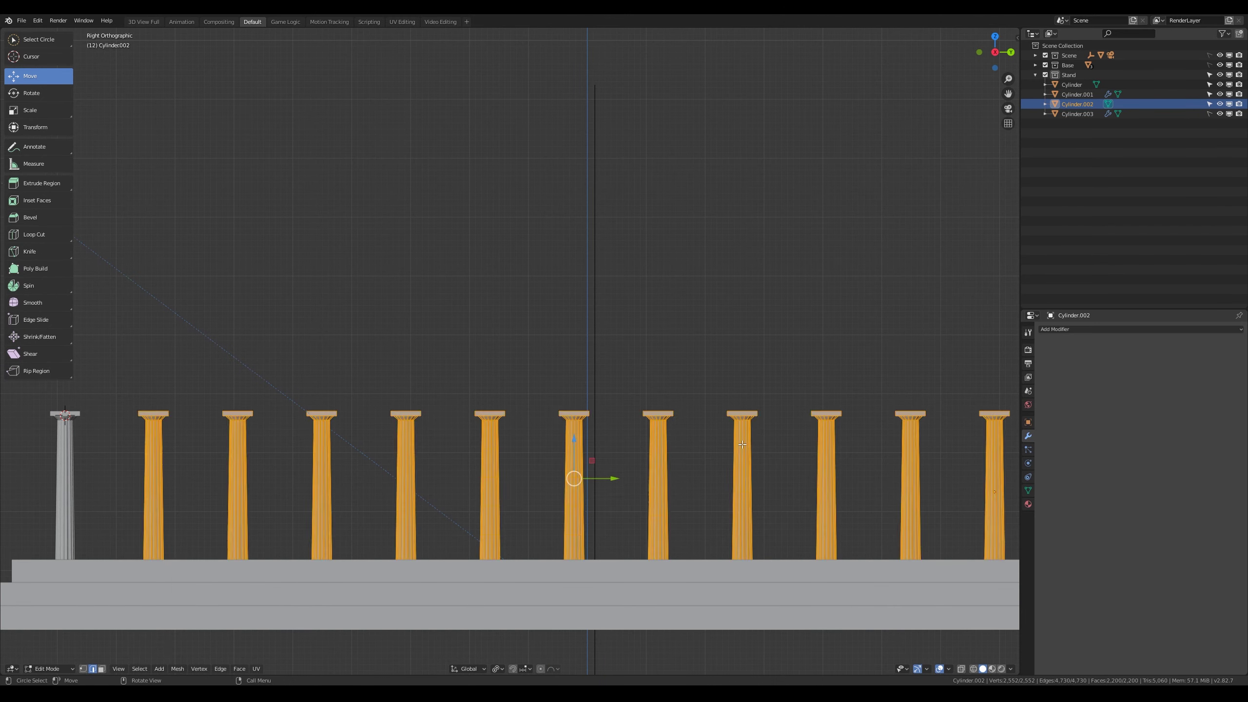
key(3)
drag(707, 400, 772, 479)
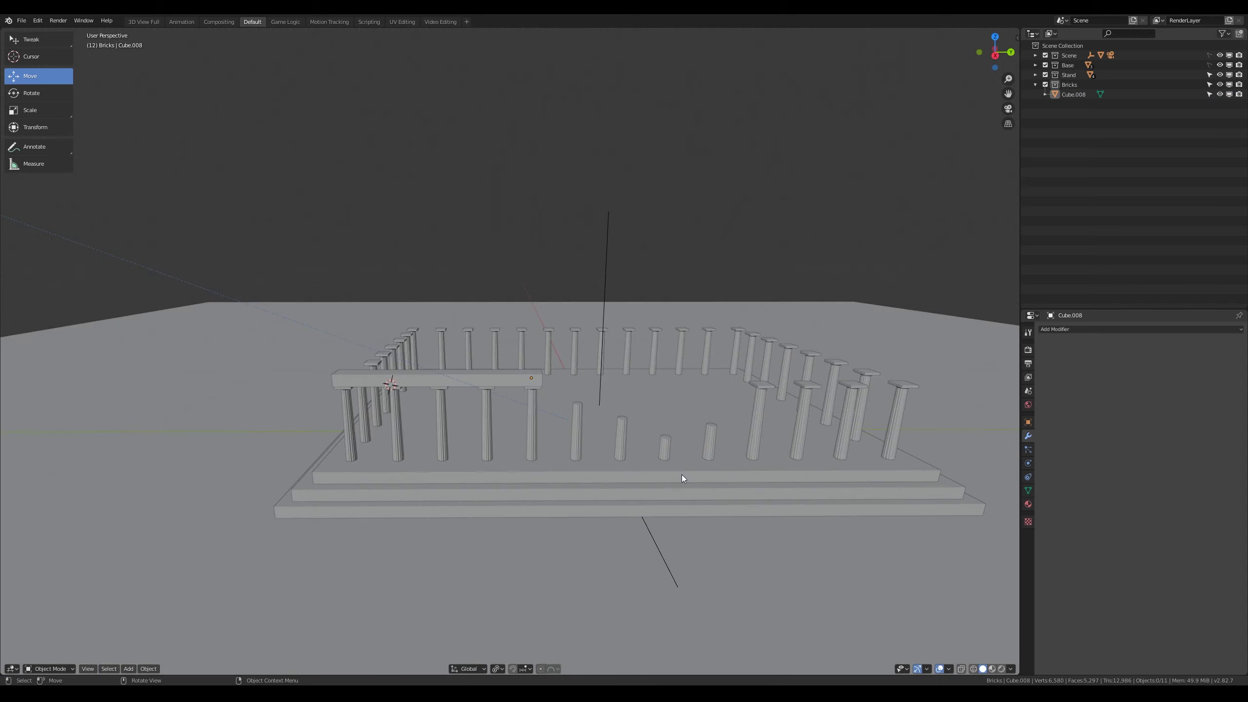
Orbit to view the temple in perspective.
middle_drag(681, 474, 553, 458)
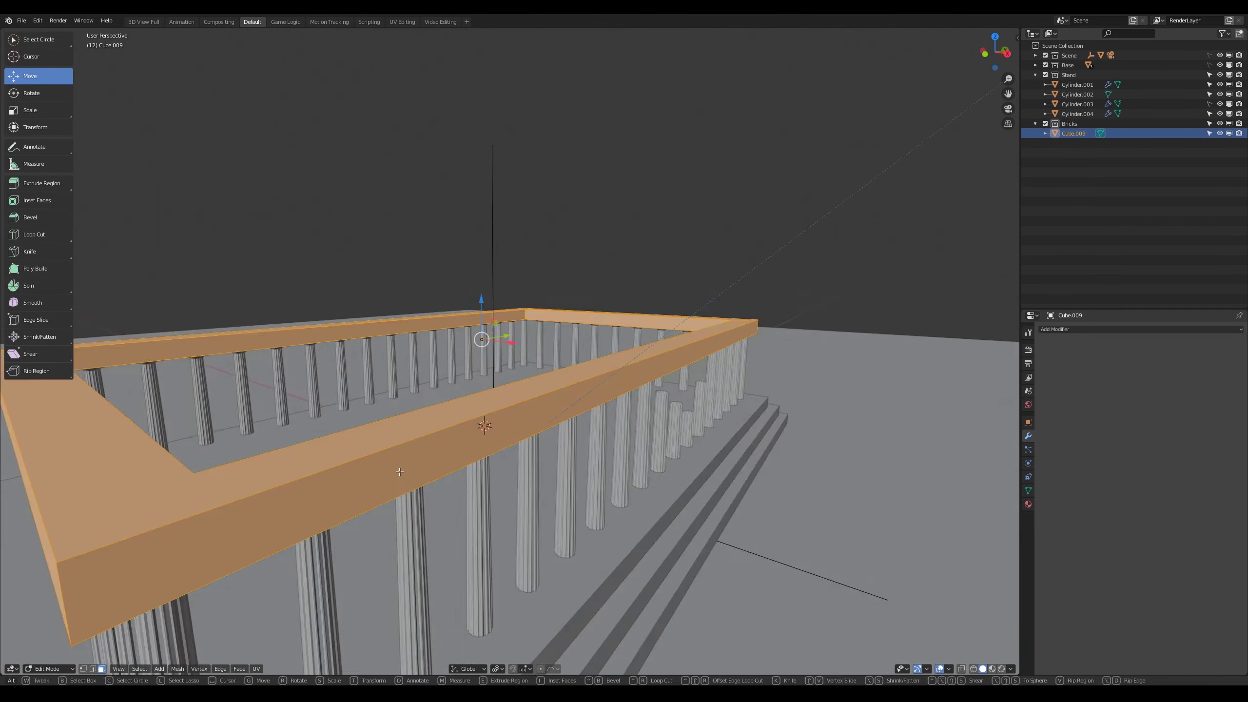
Extrude the beam faces along their normals to thicken the entablature, viewing from the opposite side.
key(alt+e)
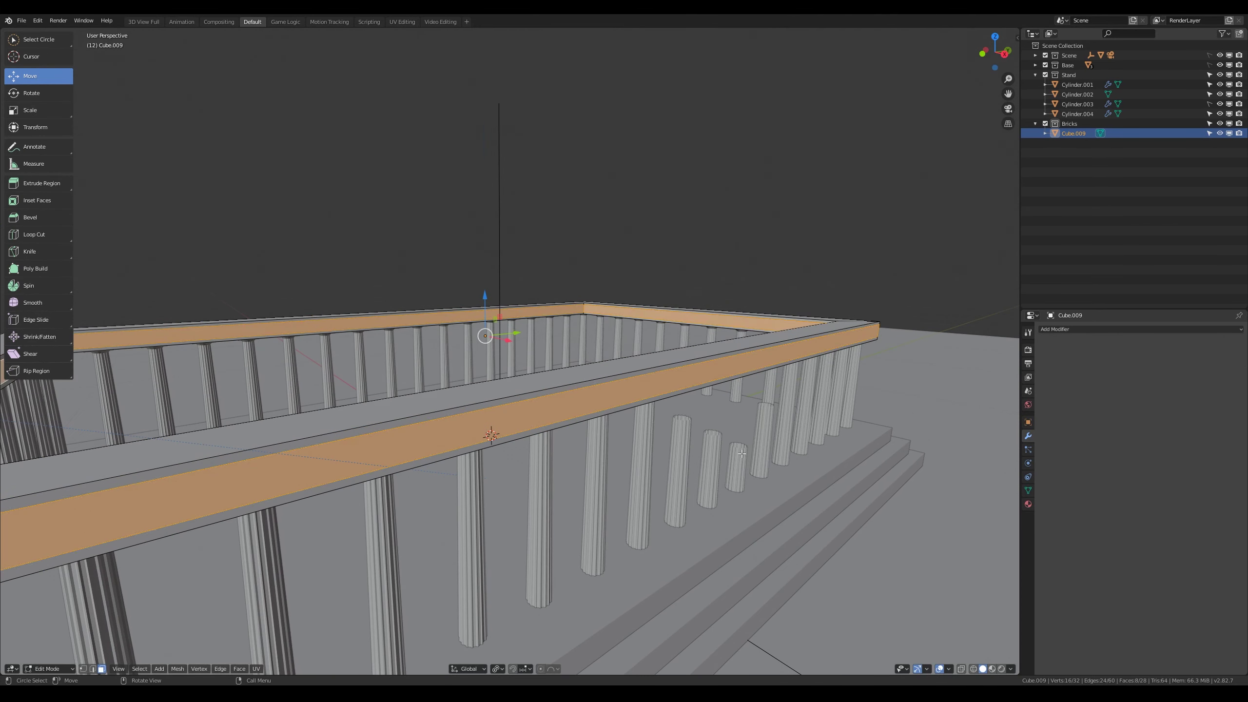
middle_drag(751, 469, 492, 684)
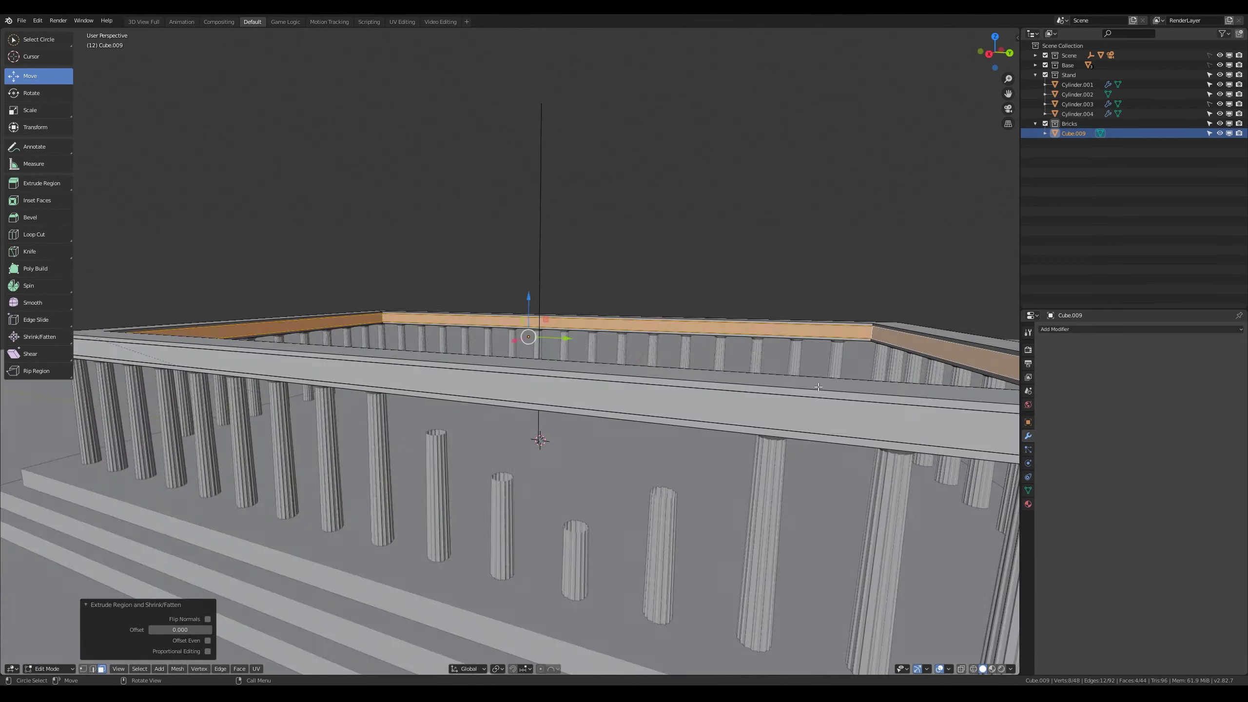
key(z)
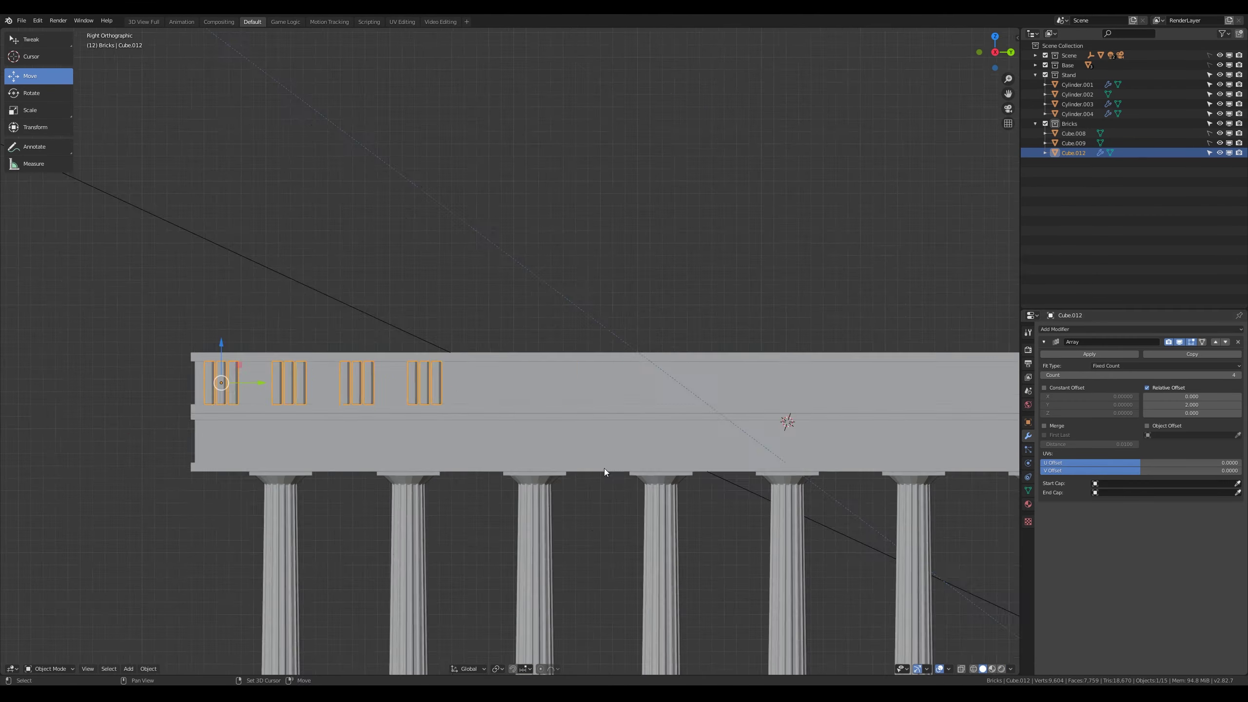
Deselect the triglyph blocks.
key(alt+a)
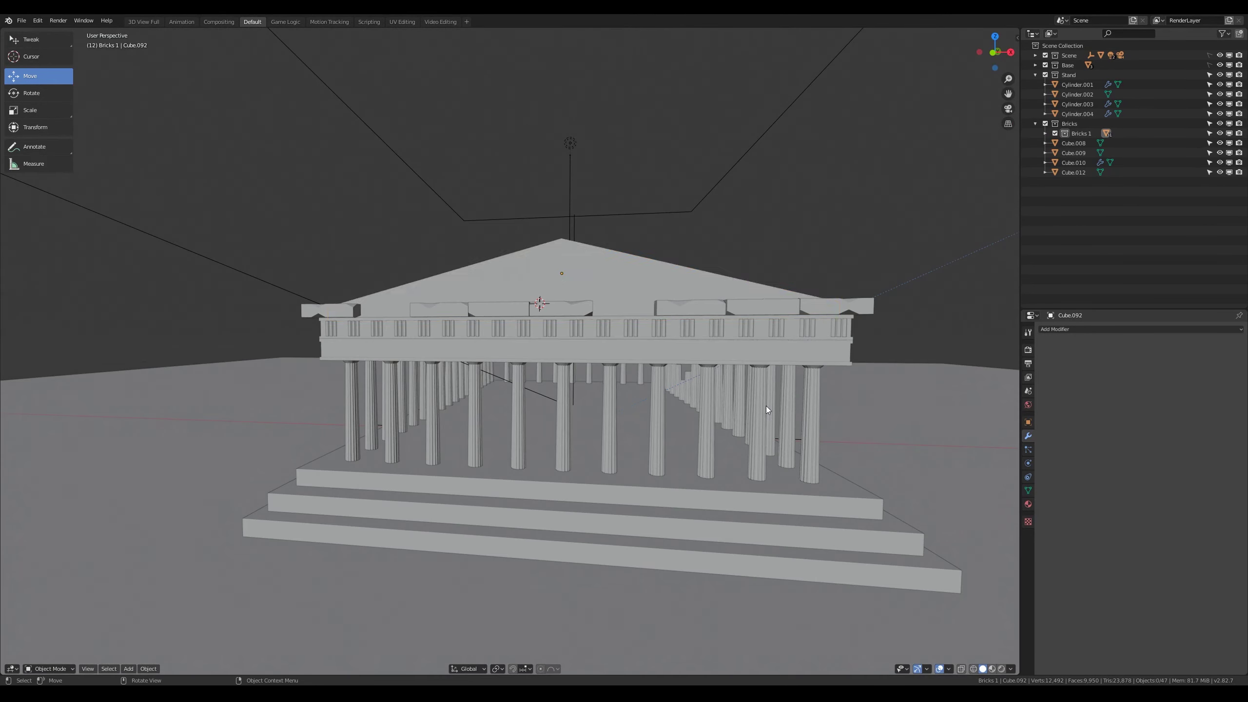
Move pediment vertices and dissolve the selected edge to crack the pediment apart.
middle_drag(766, 406, 515, 322)
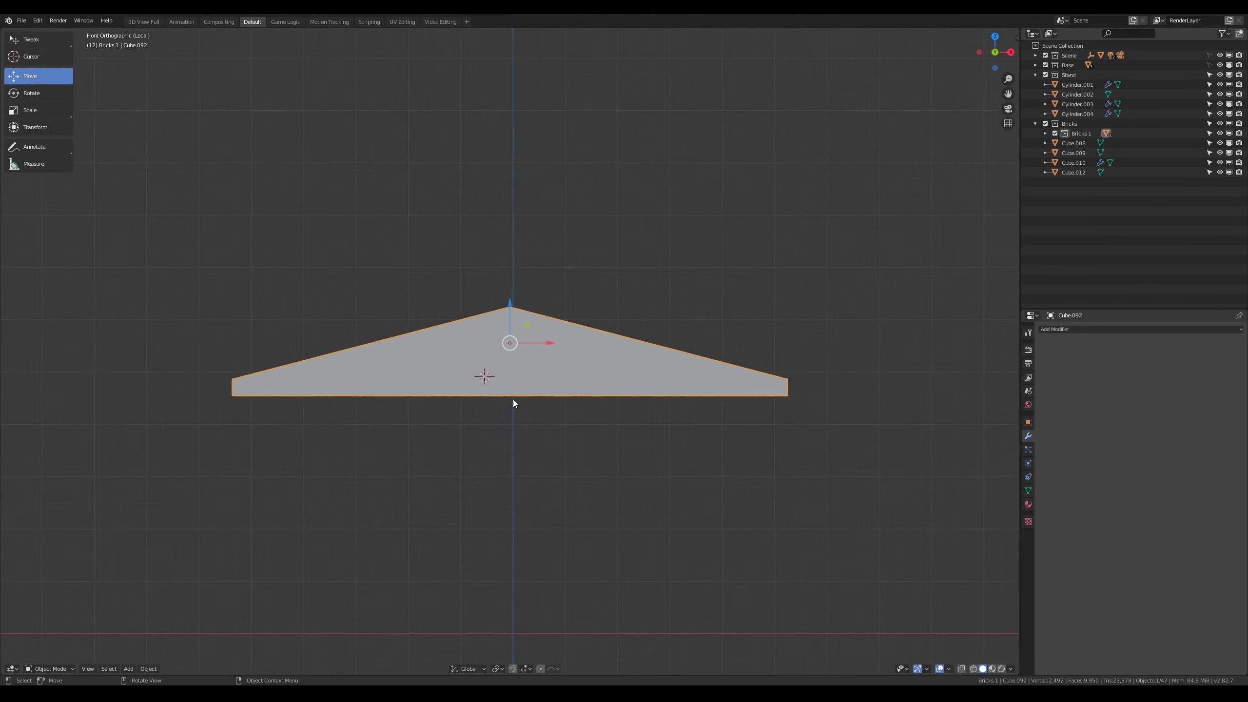
click(559, 354)
mouse_move(560, 353)
middle_down()
mouse_move(580, 291)
mouse_move(481, 340)
middle_up()
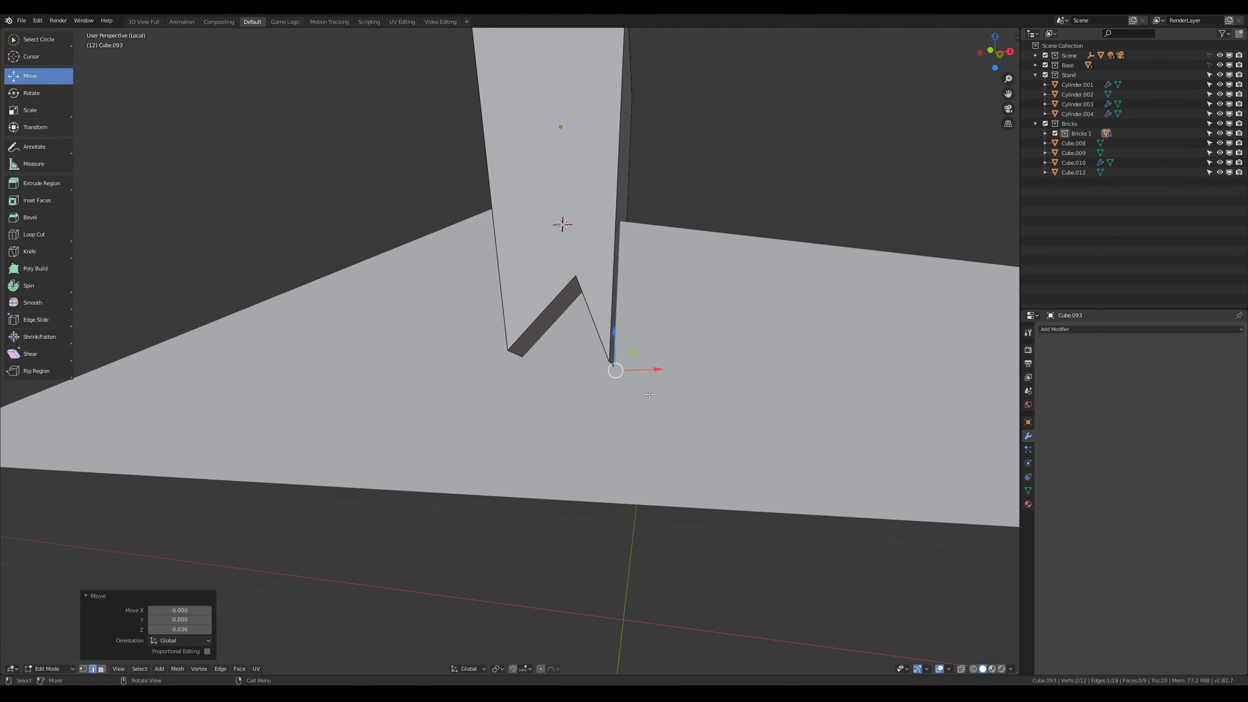
key(x)
click(624, 387)
middle_drag(624, 387, 591, 376)
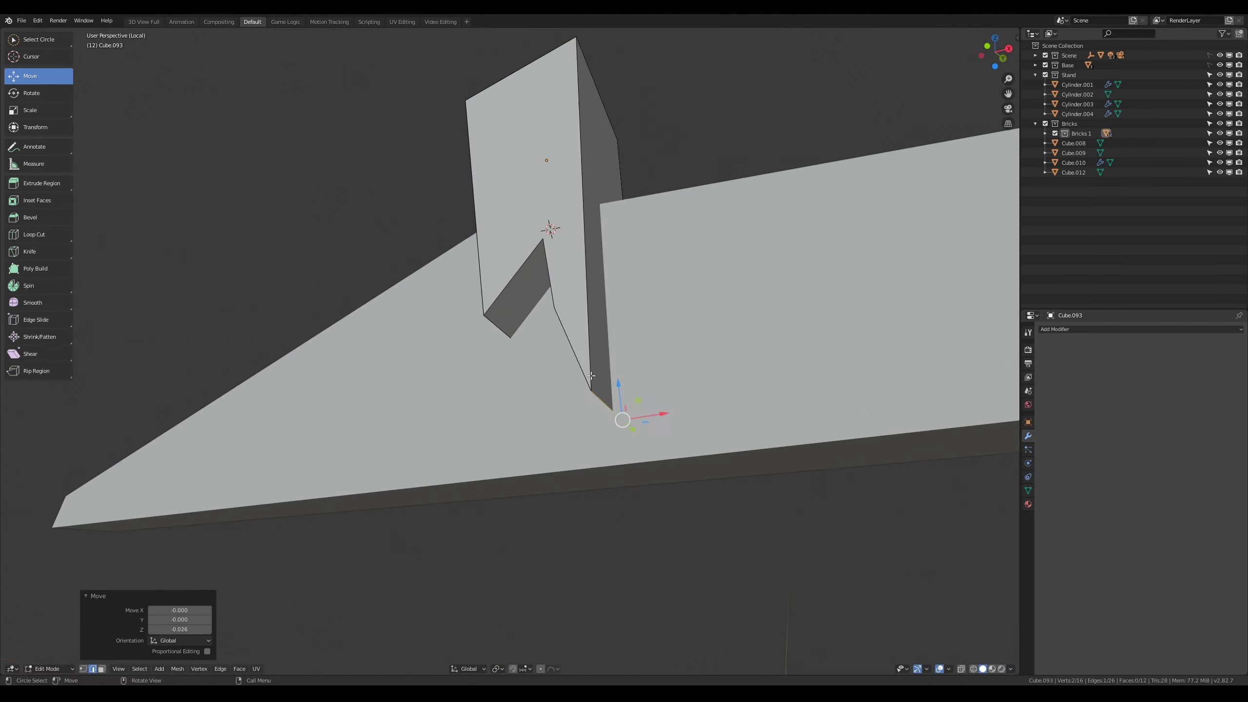
click(530, 140)
middle_drag(530, 140, 698, 388)
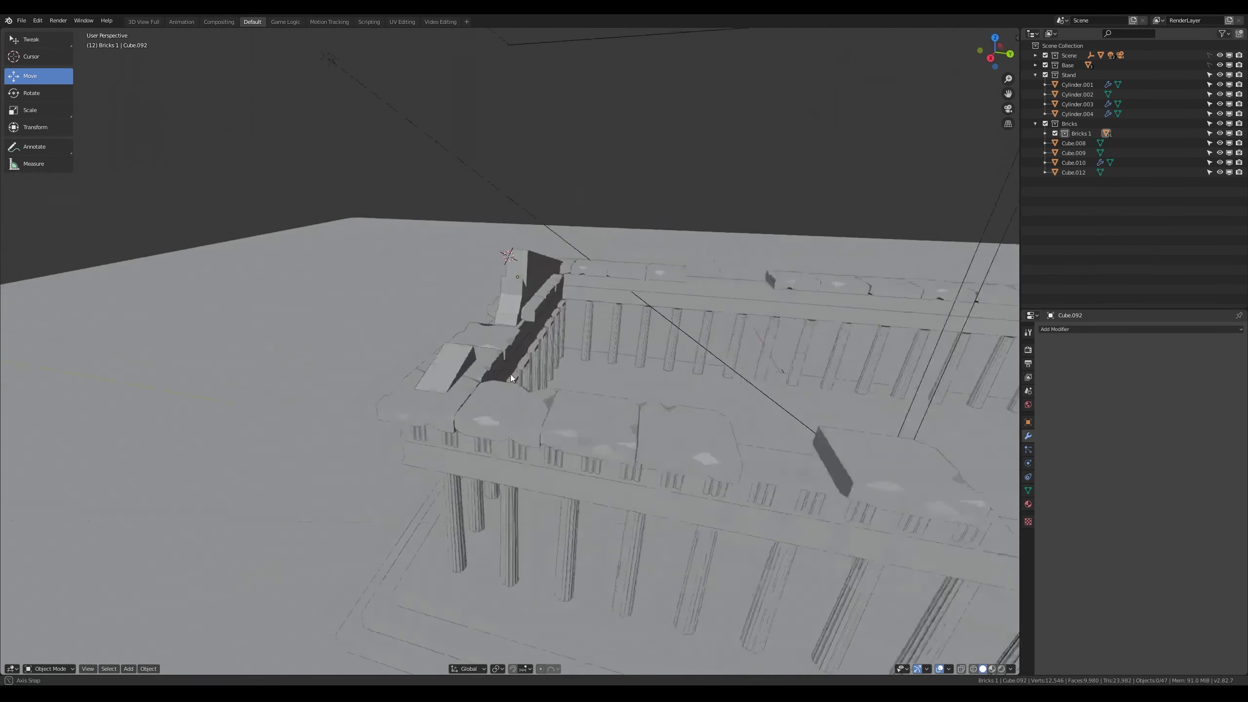
Bring up the Object menu's list of object operations.
click(150, 669)
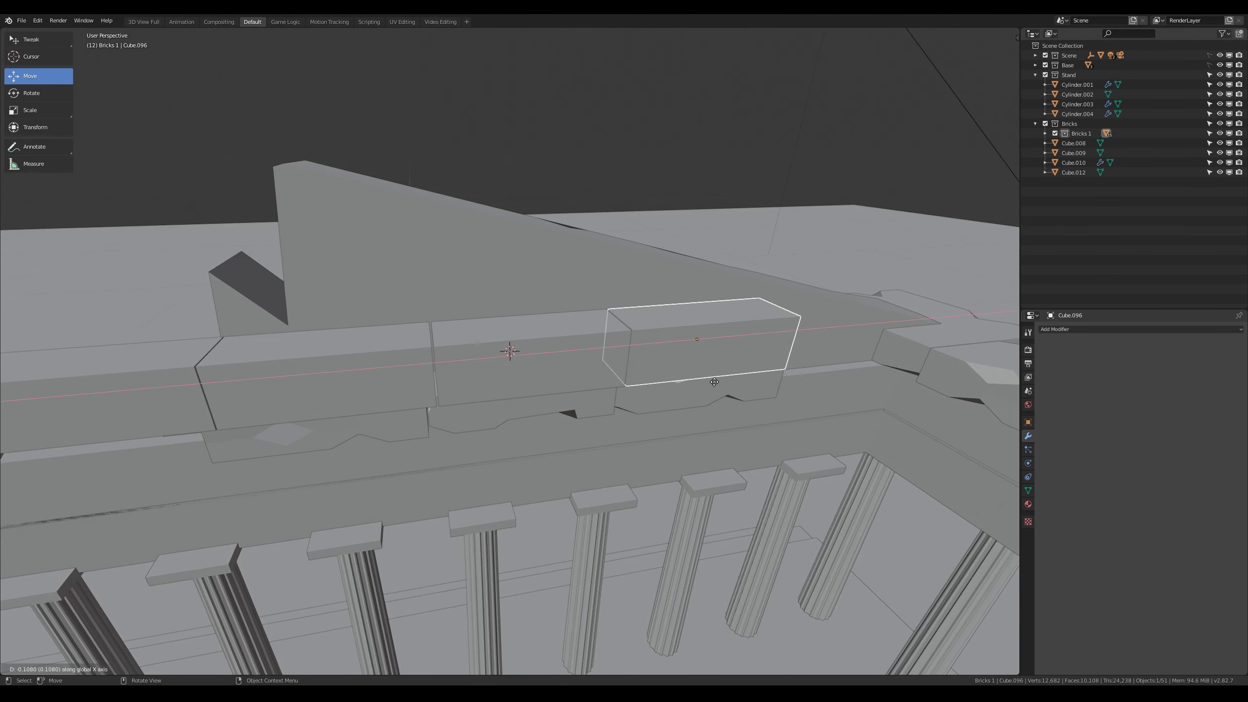
Delete an extra block from the row, then leave local view for the camera view.
middle_drag(223, 376, 602, 336)
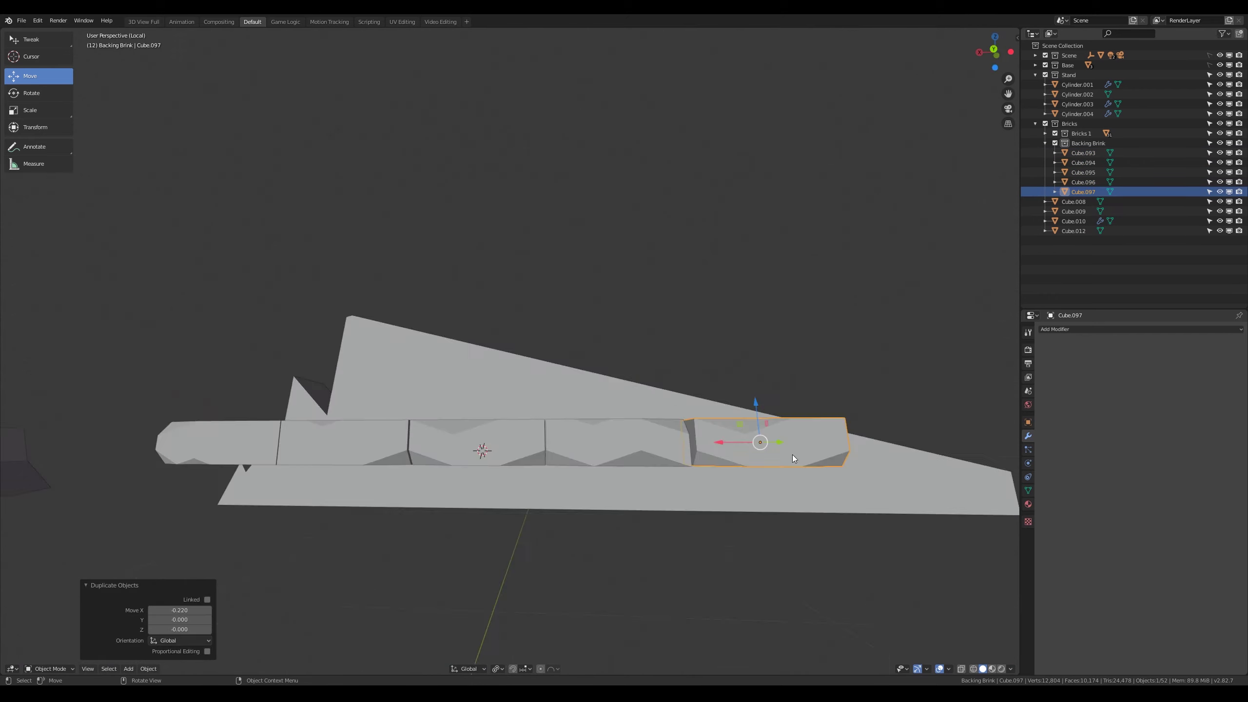
middle_drag(792, 455, 763, 423)
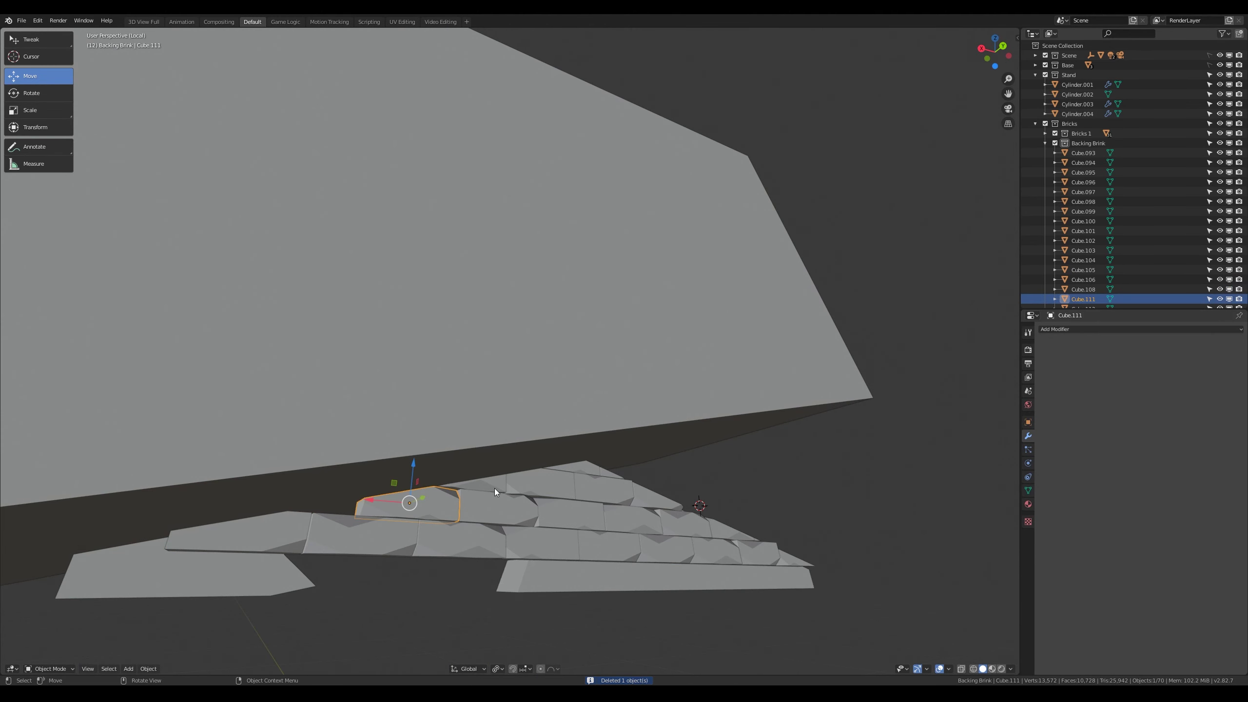
key(Delete)
key(KP_Divide)
key(KP_0)
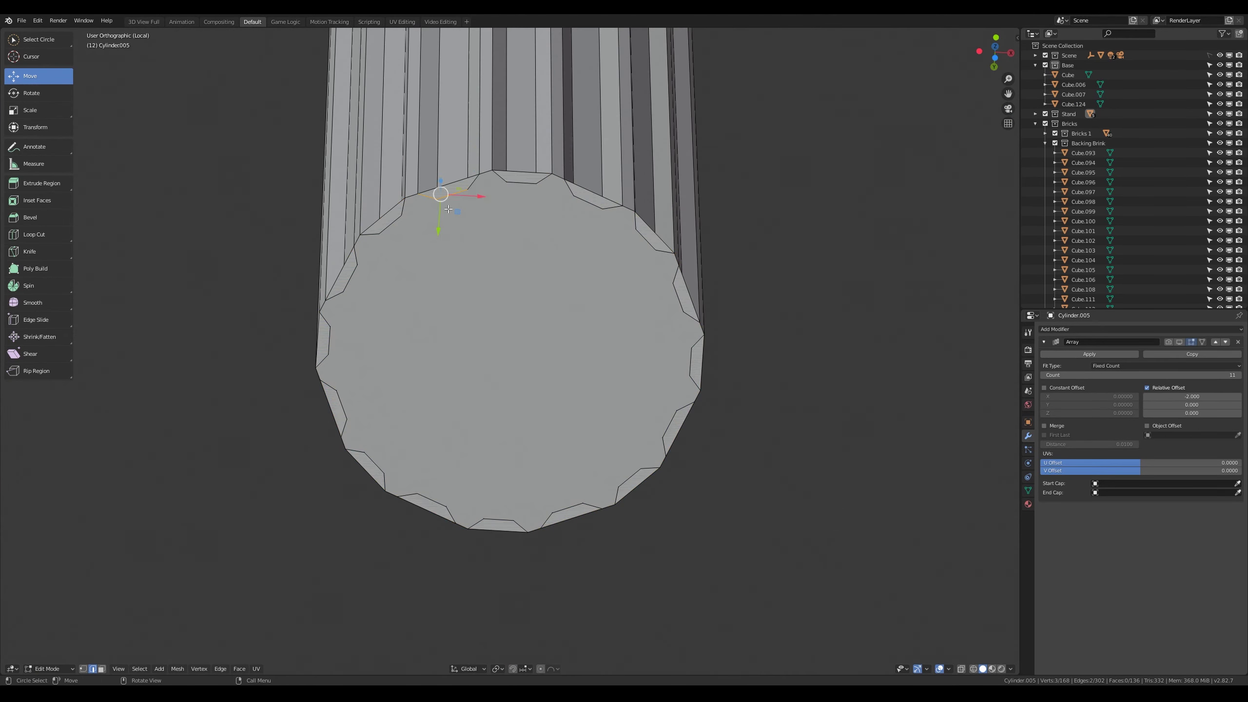
In face-select mode, select the linked cap and side faces of the mesh.
key(3)
key(ctrl+l)
scroll(495, 265, down, 3)
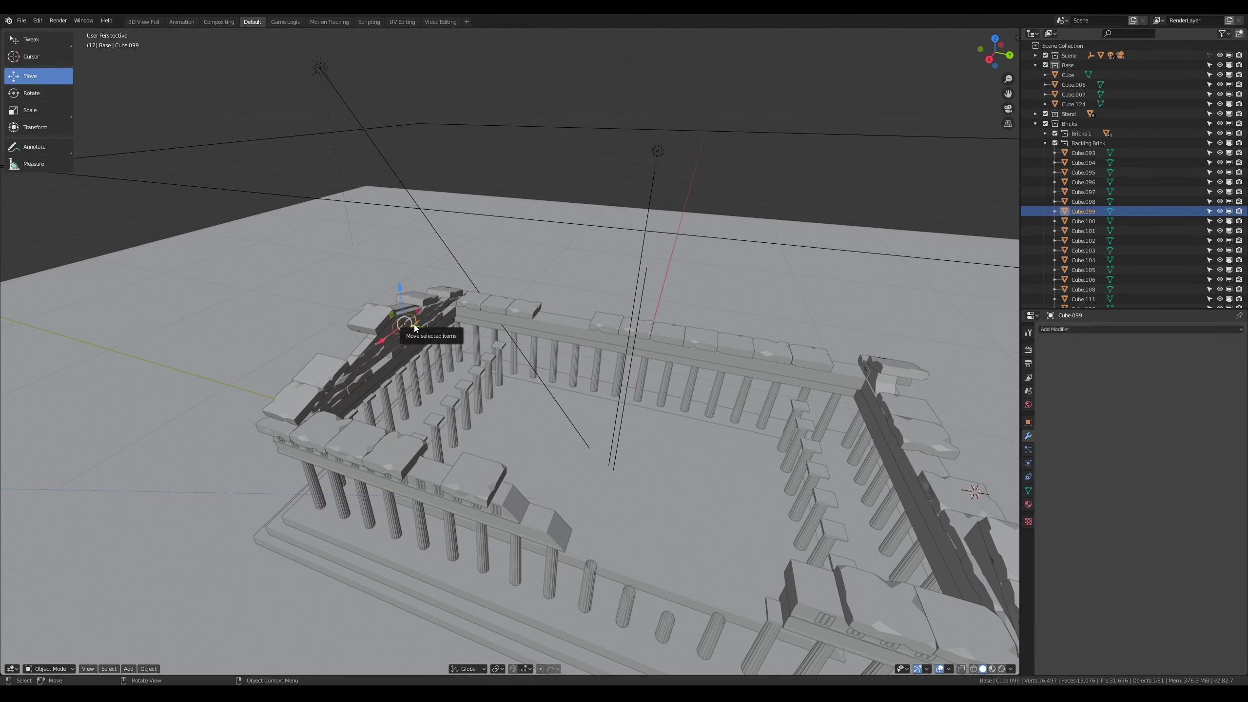
Open the context menu for the temple's collection in the Outliner to organise it.
right_click(1091, 140)
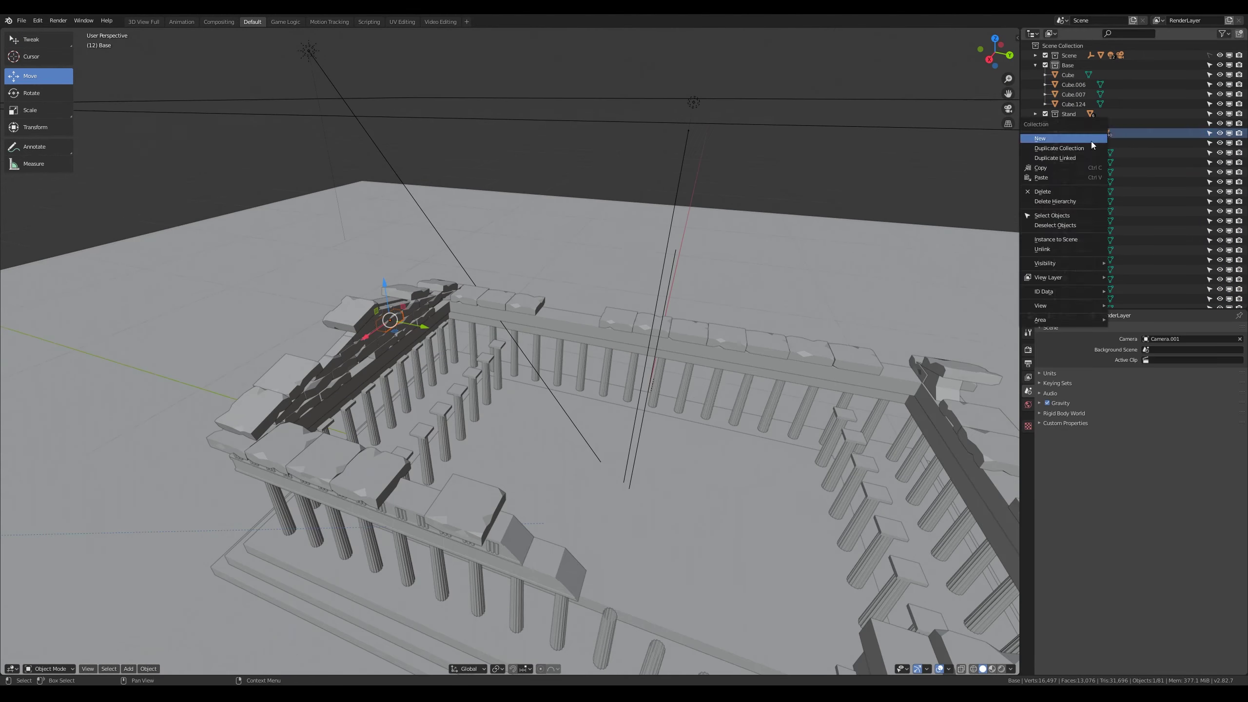